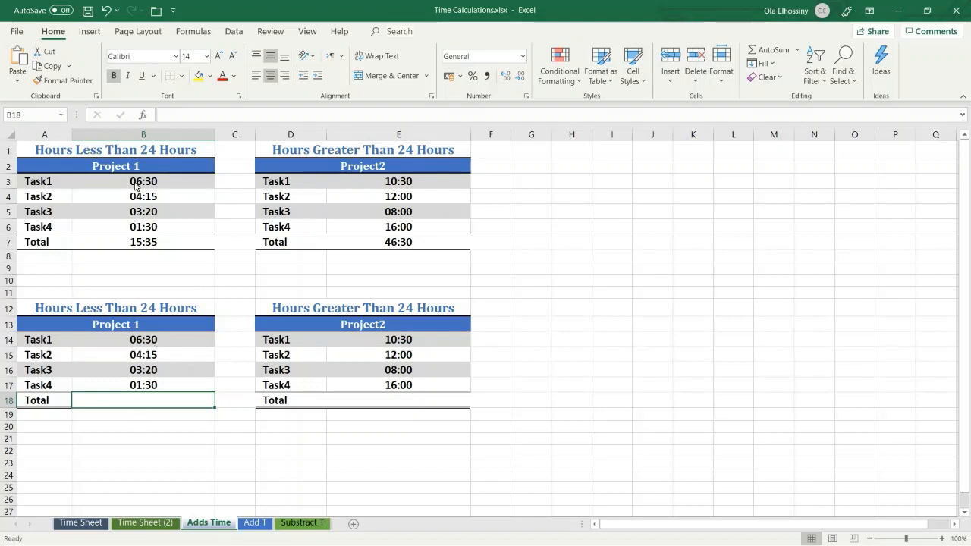
Total the lower Project 1 task hours in cell B18 with a SUM formula over B14:B17.
click(177, 115)
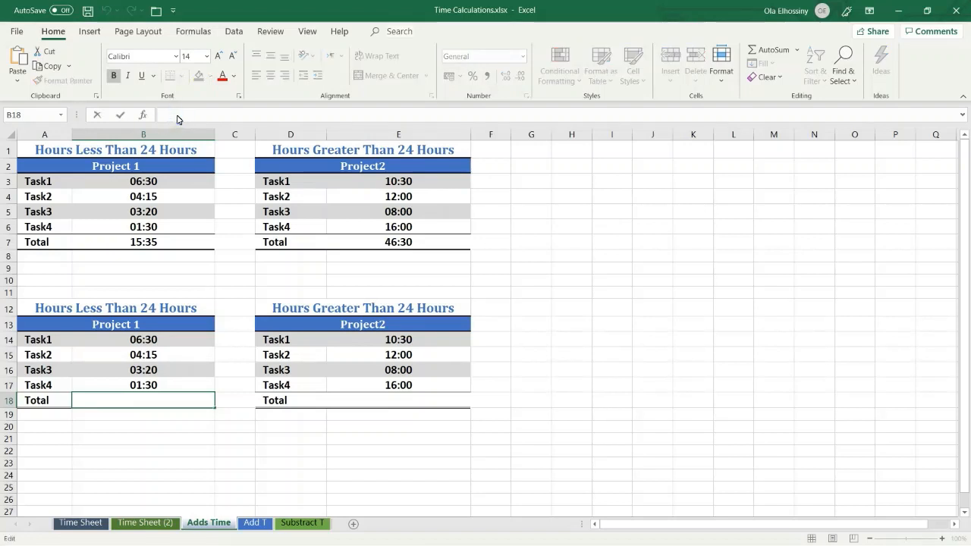
text(=sum)
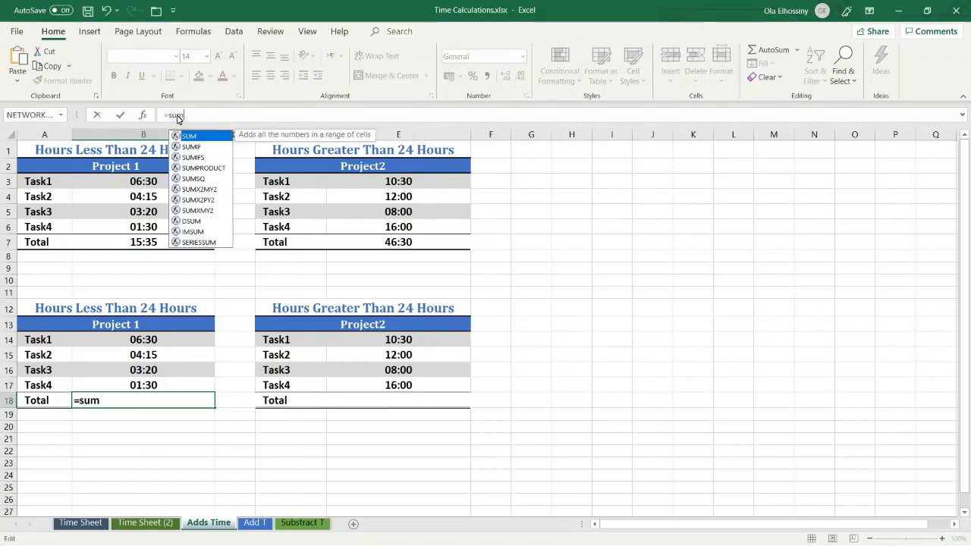
text(()
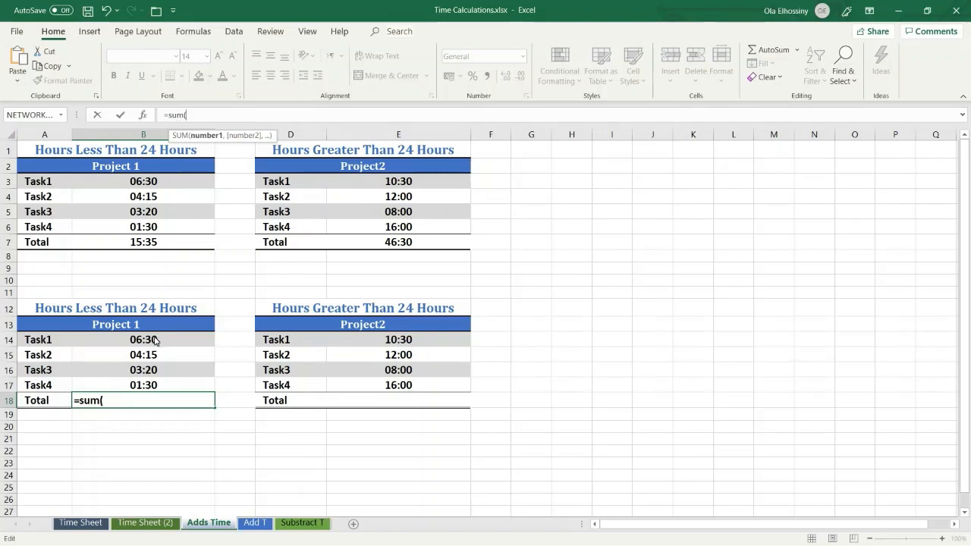
drag(154, 340, 155, 383)
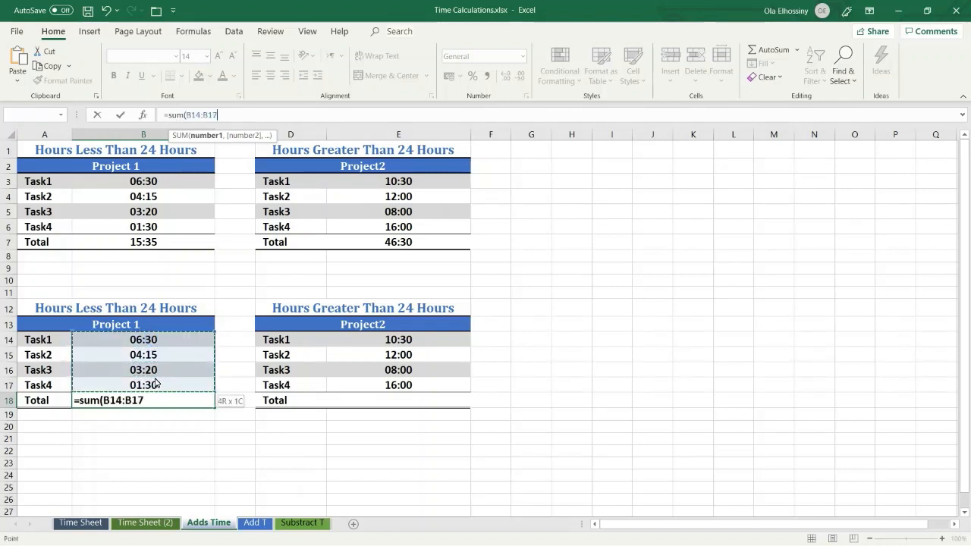
key(Return)
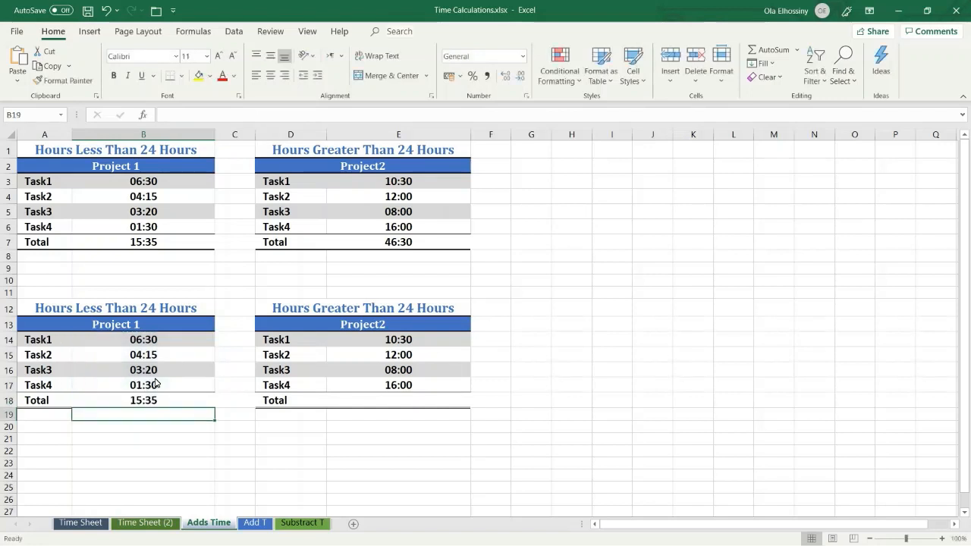
click(156, 400)
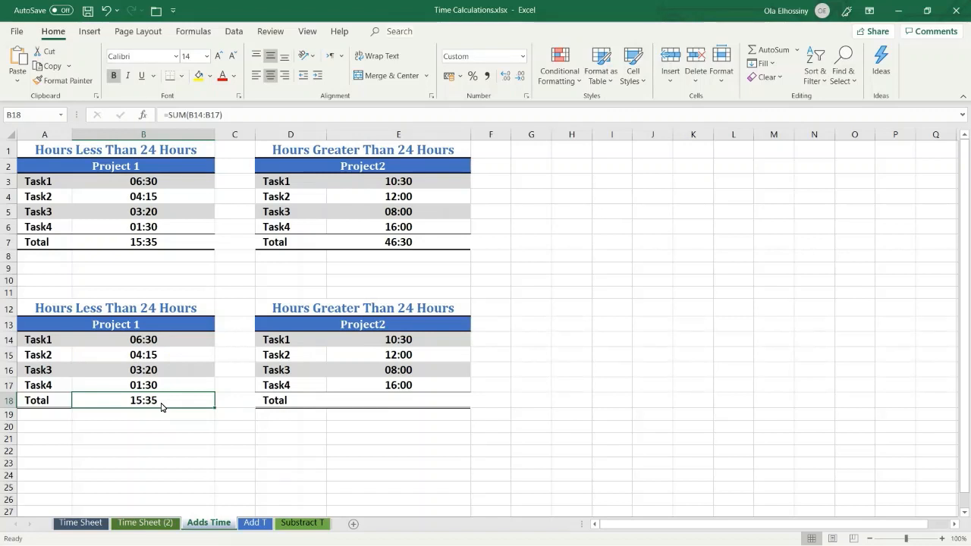
Review the time-addition notes on the Add T sheet and return to the Adds Time sheet.
click(374, 402)
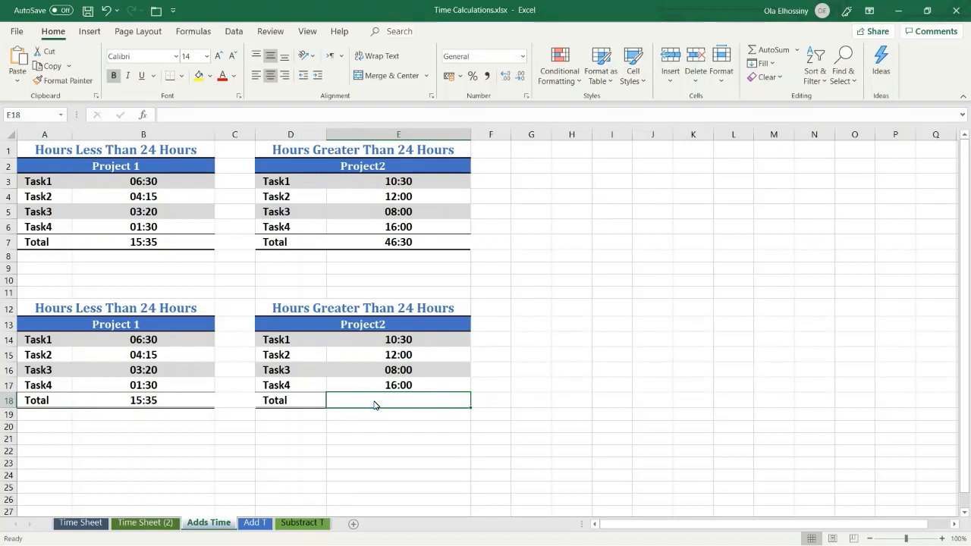
click(256, 523)
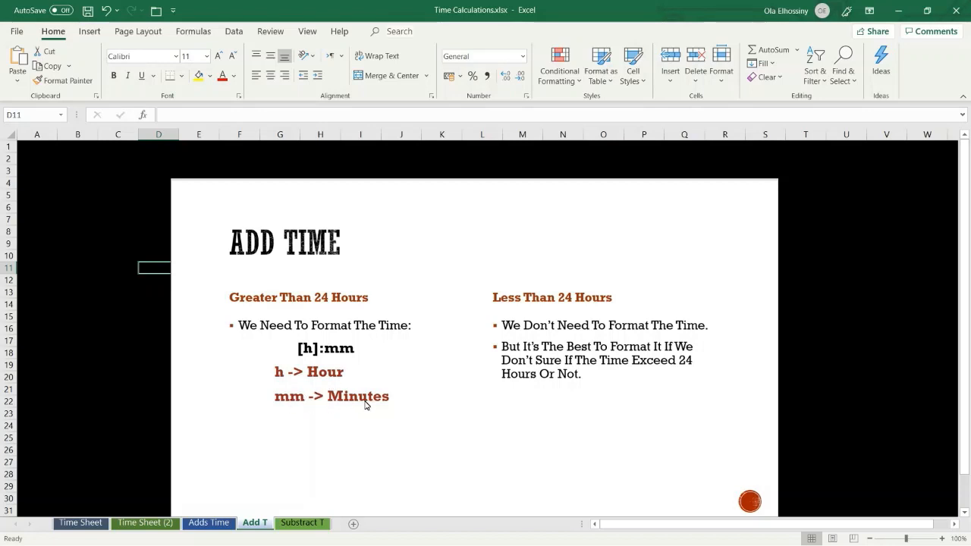
click(208, 523)
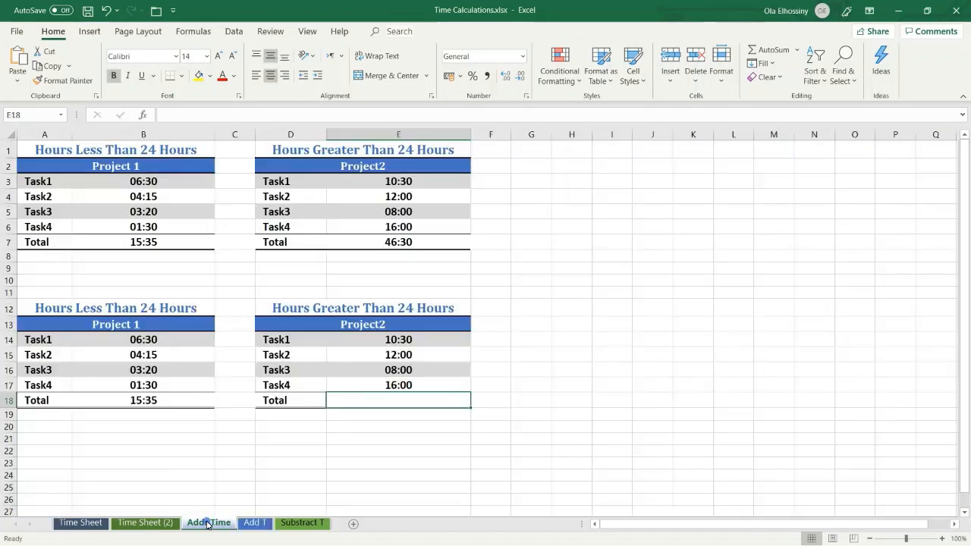
Total the lower Project2 task hours in cell E18 with a SUM formula over E14:E17.
click(372, 401)
click(206, 116)
text(=)
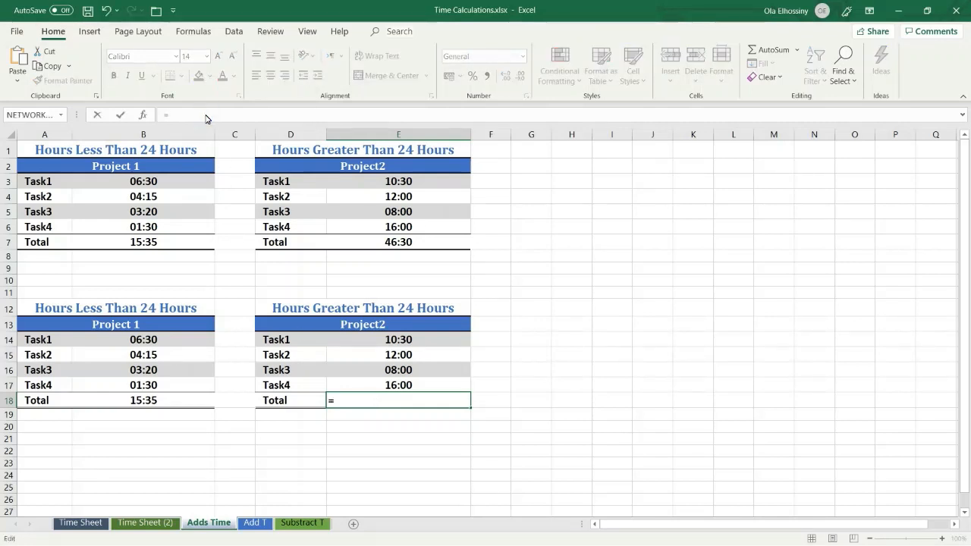
text(sum()
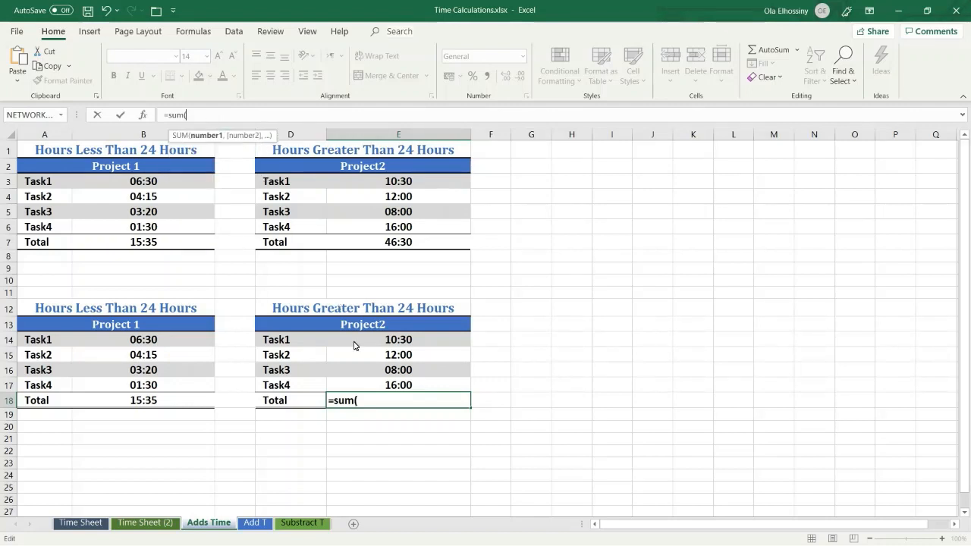
drag(361, 349, 362, 386)
key(Return)
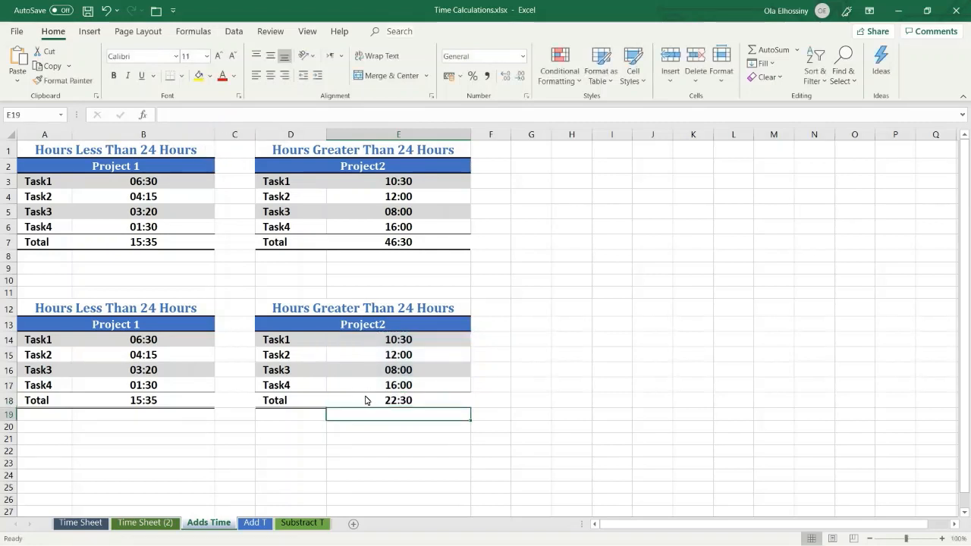
Apply the custom number format [h]:mm to the Project2 total in cell E18.
click(368, 402)
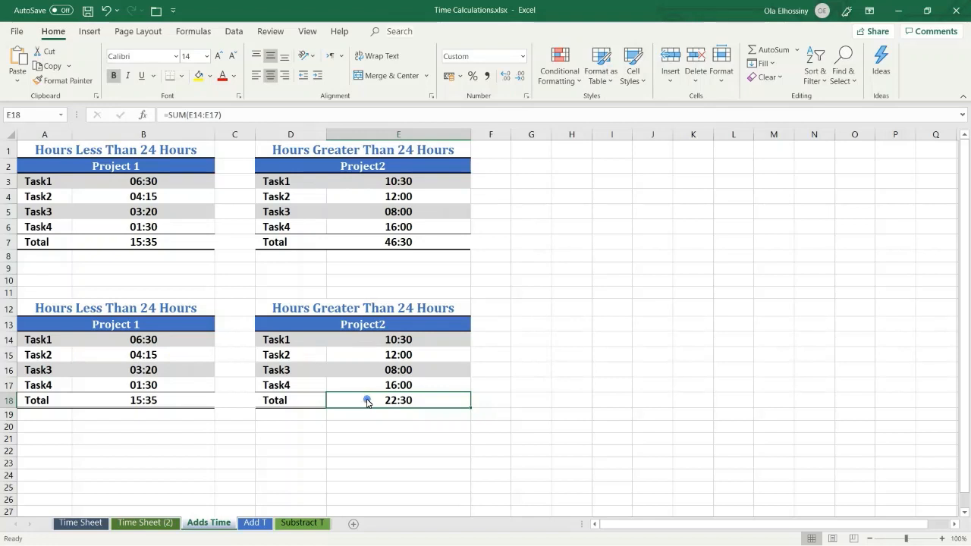
right_click(367, 403)
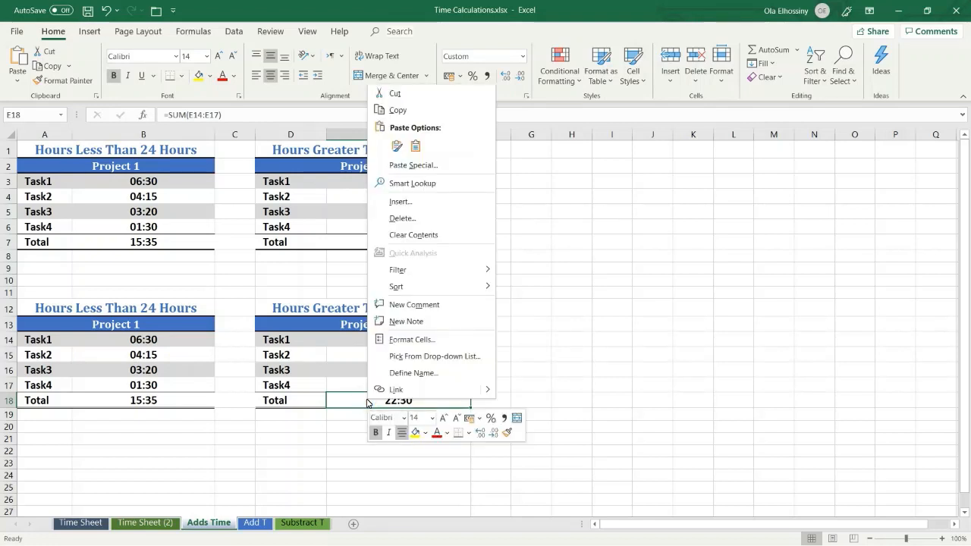
click(417, 340)
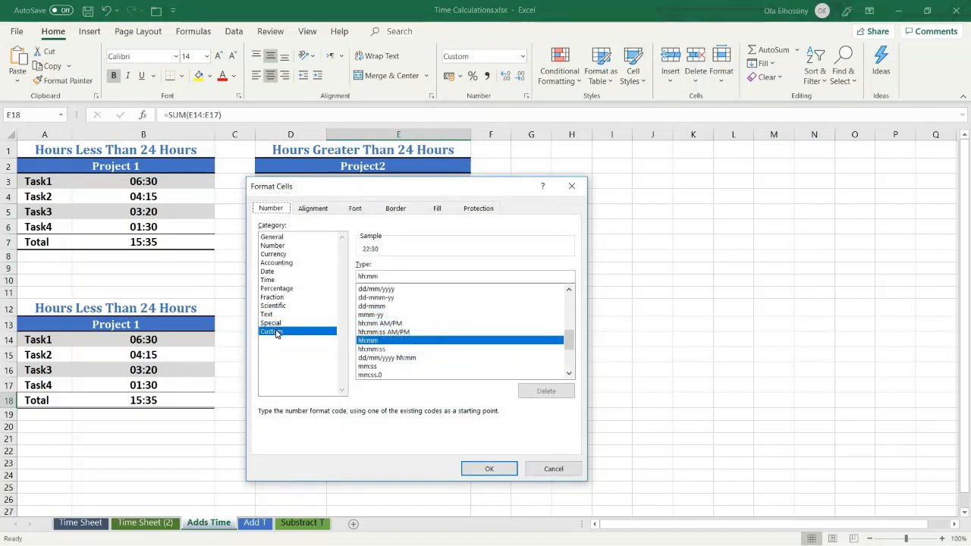
click(571, 375)
click(571, 374)
click(571, 373)
click(570, 373)
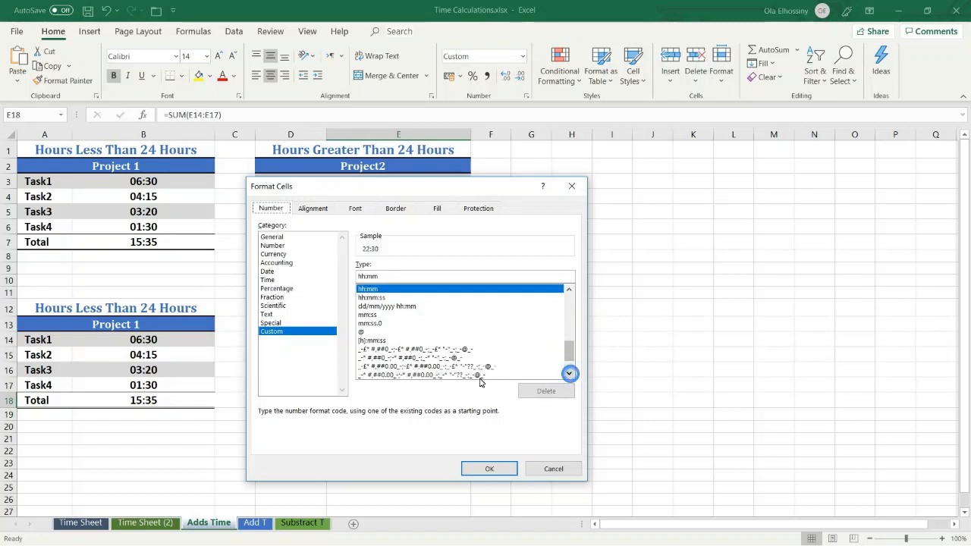
click(379, 341)
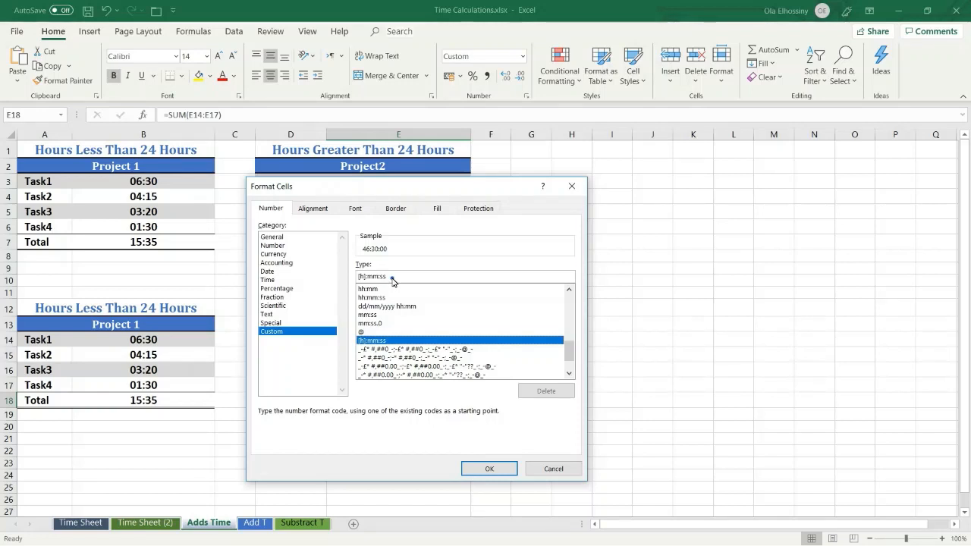
double_click(393, 278)
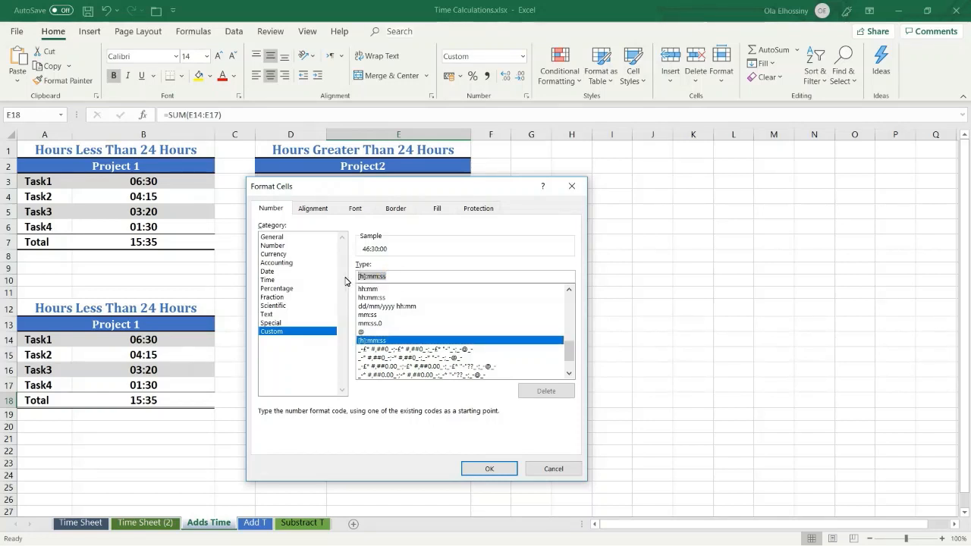
text([)
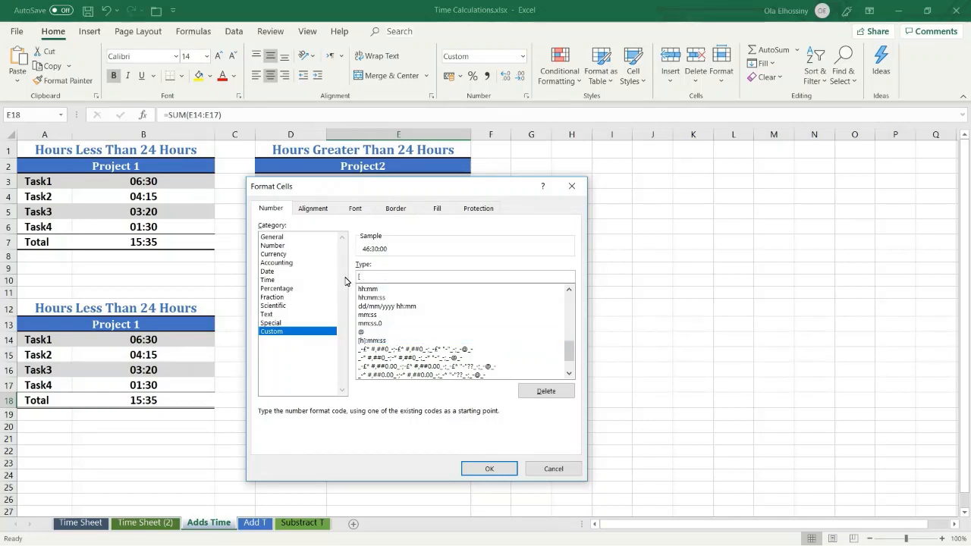
text(h]:mm)
click(485, 467)
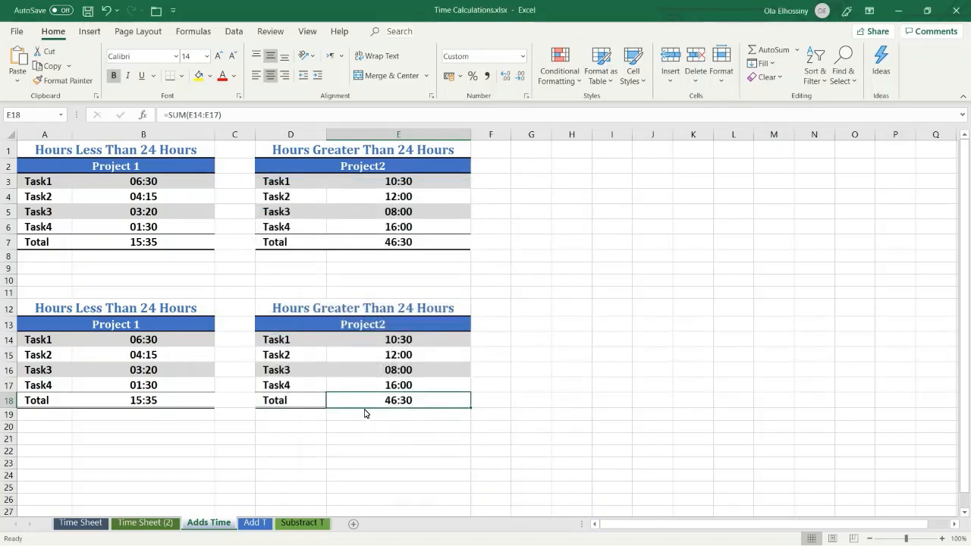
Clear the Hours Total values in E4:E15 on the Time Sheet sheet.
click(257, 522)
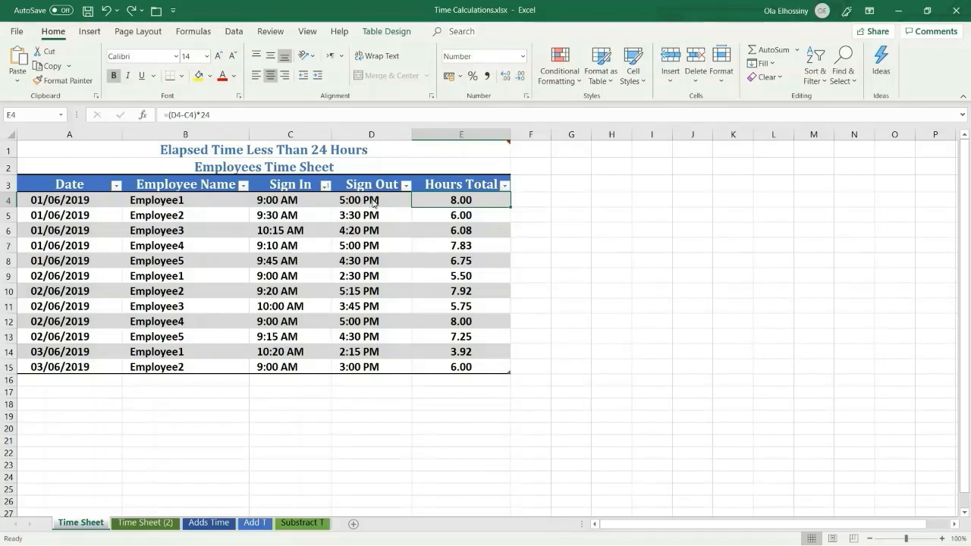
click(449, 183)
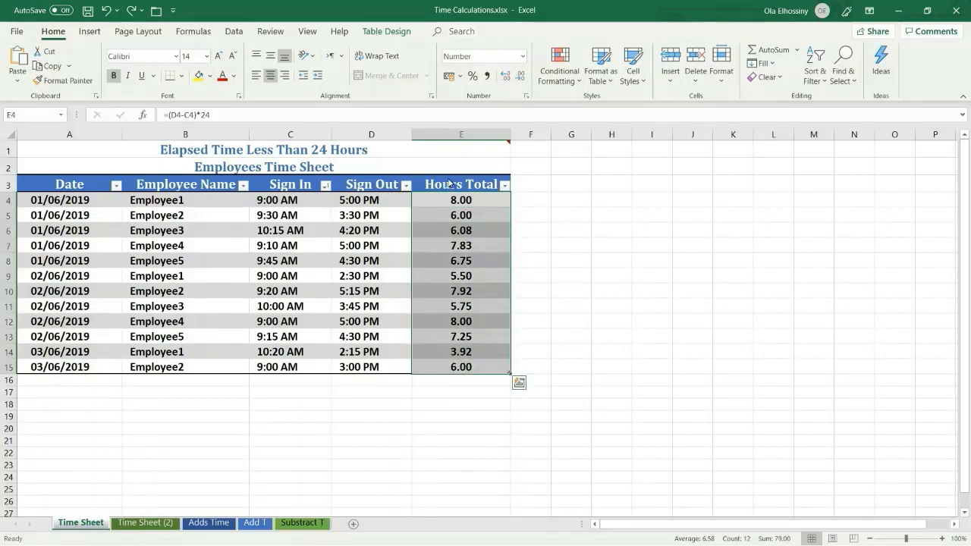
key(Delete)
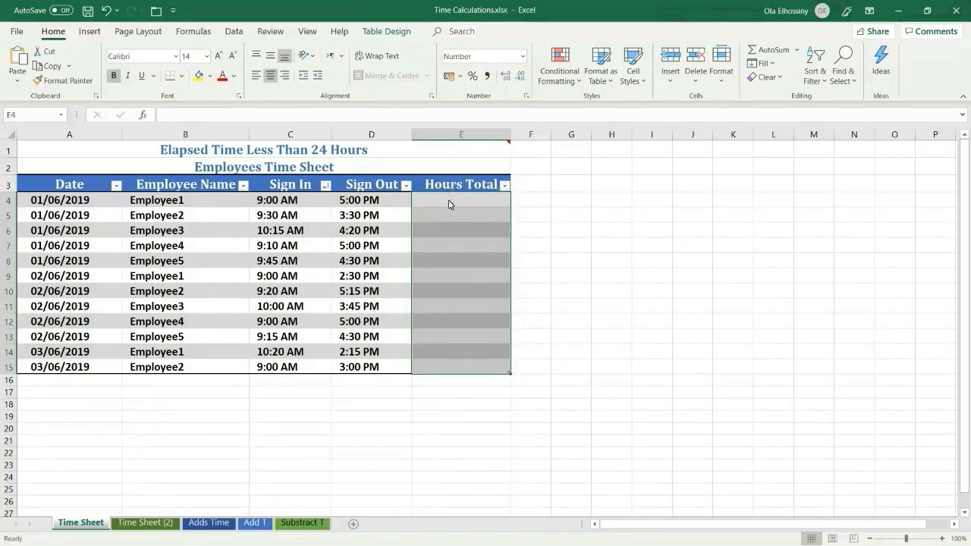
Subtract Sign In from Sign Out in the Hours Total column by entering =D4-C4 in cell E4.
click(448, 204)
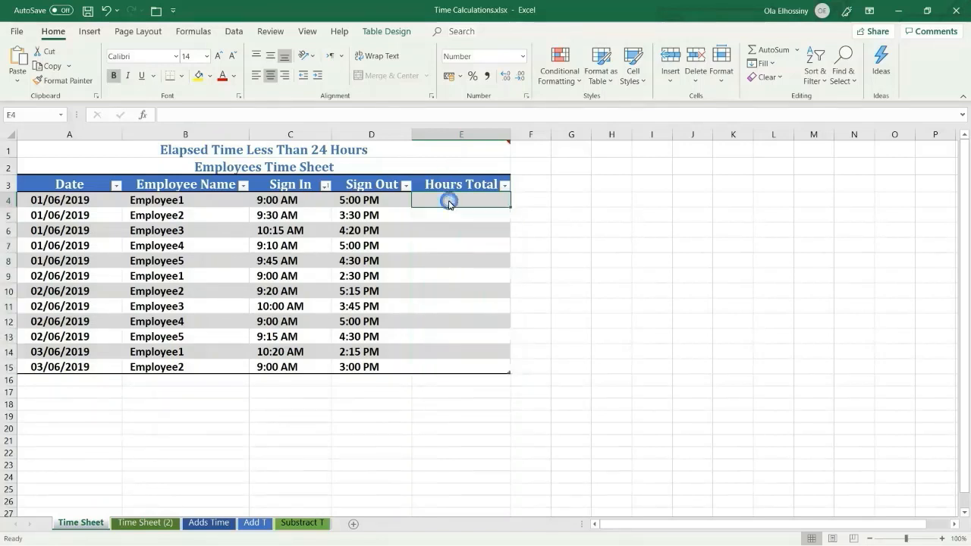
click(179, 115)
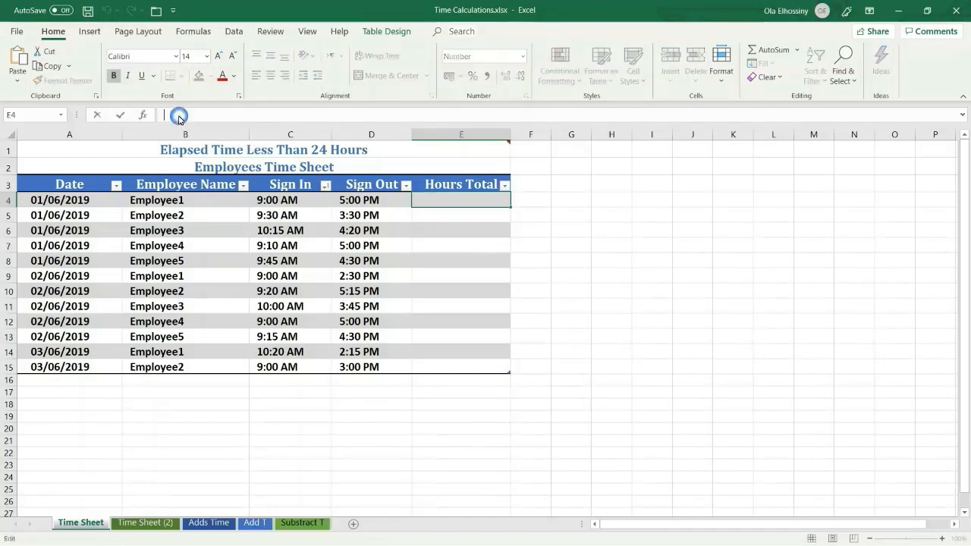
text(=)
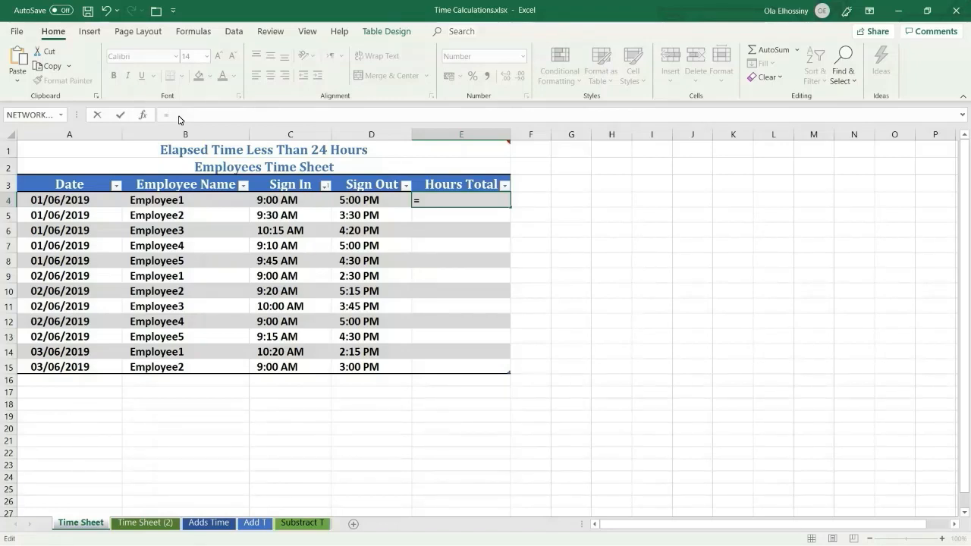
text(d4)
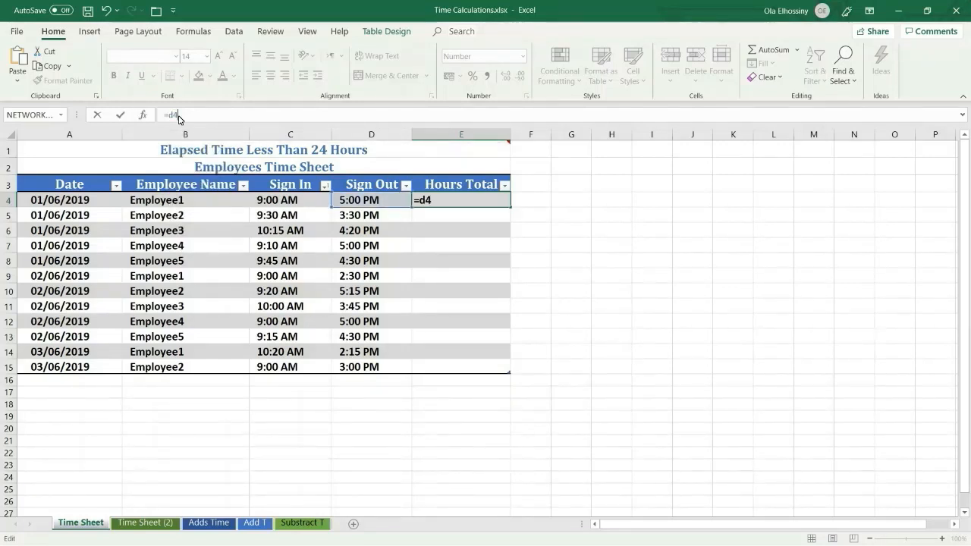
text(4)
key(BackSpace)
text(-c)
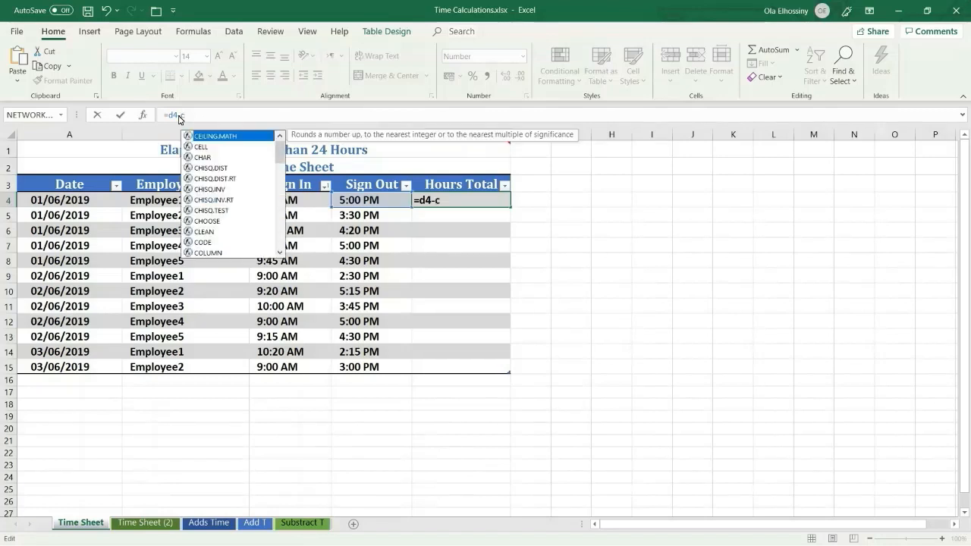
text(4)
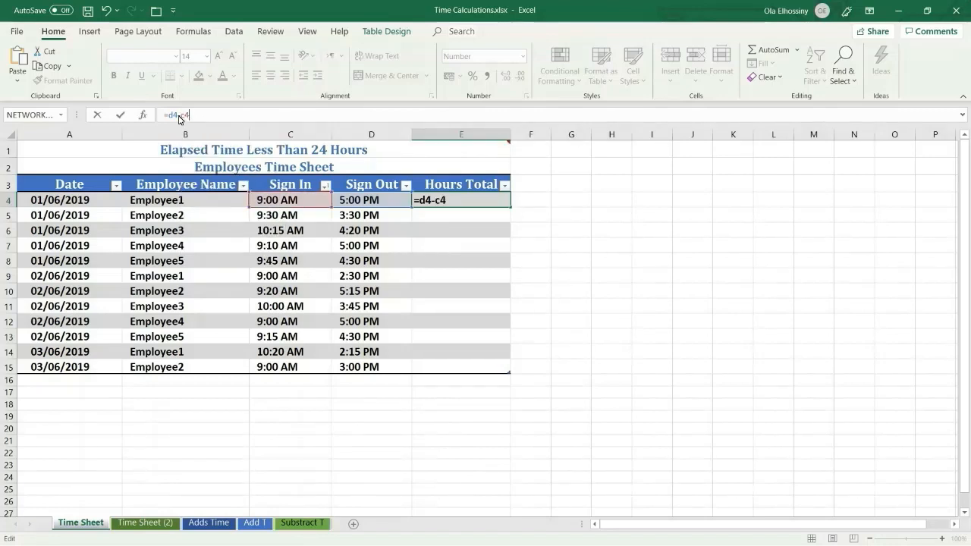
key(Return)
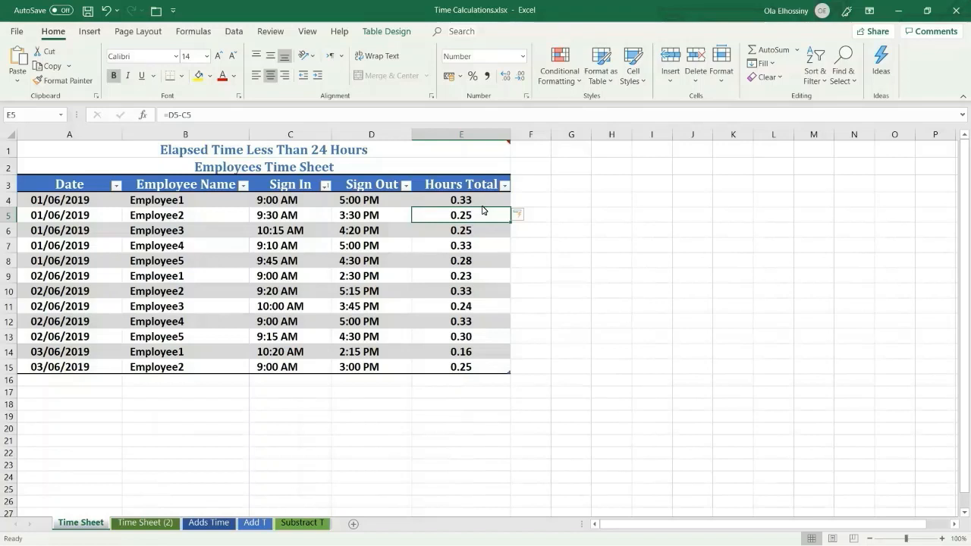
Consult the notes on the Substract T sheet and clear the Hours Total formulas on the Time Sheet sheet.
click(300, 522)
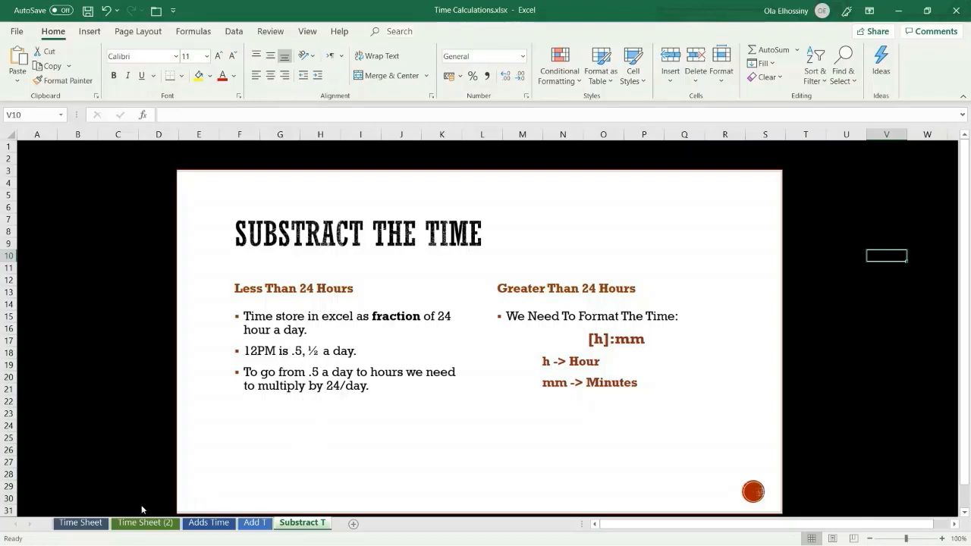
click(81, 523)
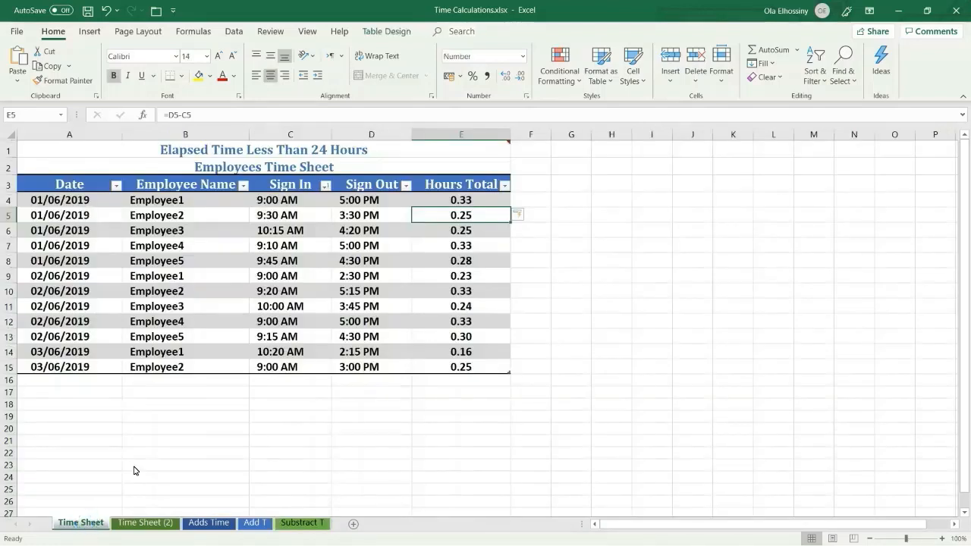
click(455, 180)
key(Delete)
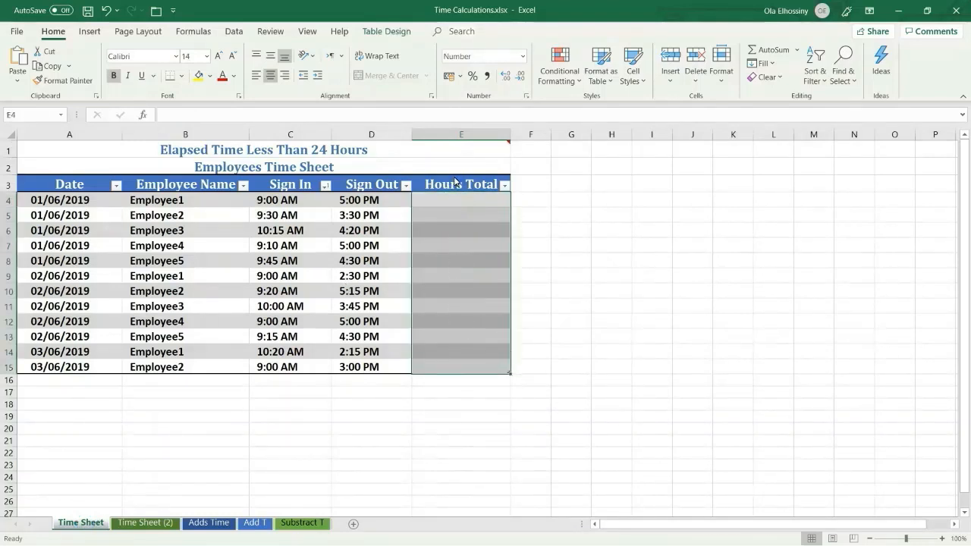
Calculate elapsed hours in the Hours Total column by entering =(D4-C4)*24 in cell E4.
click(458, 201)
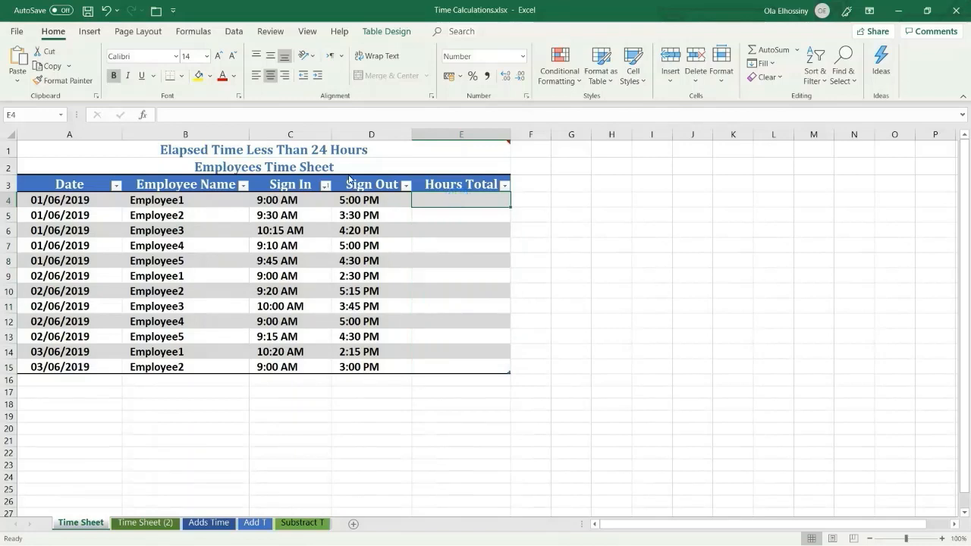
click(187, 115)
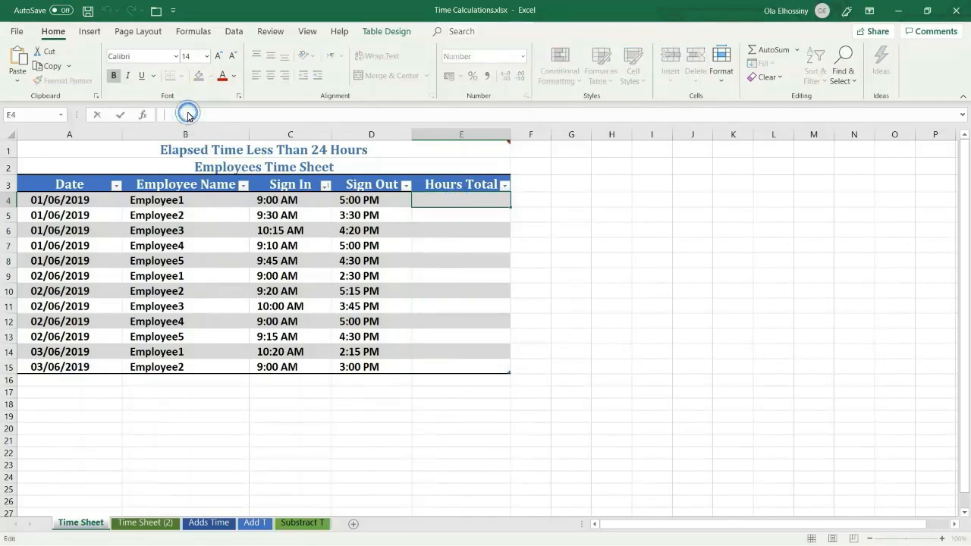
text(=)
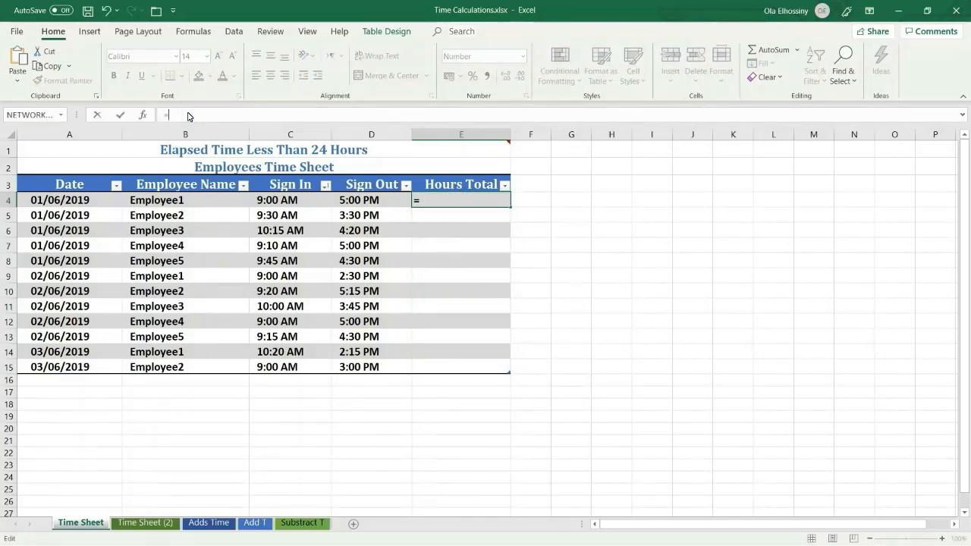
text((d4)
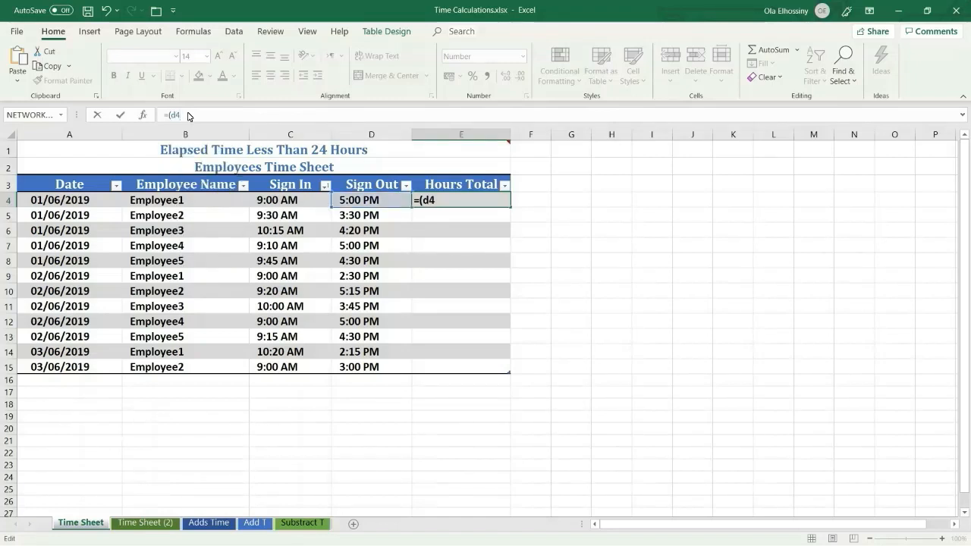
text(-c4)
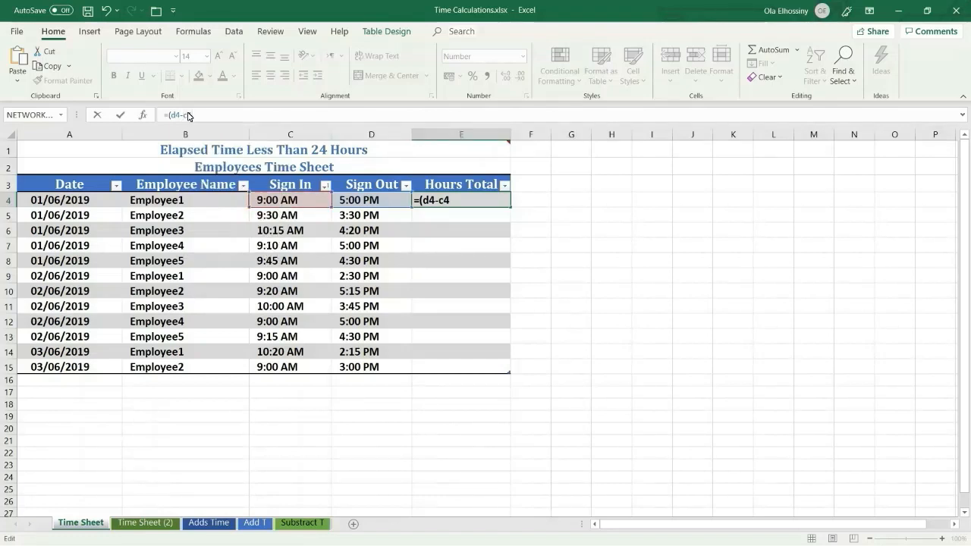
text())
text(*24)
key(Return)
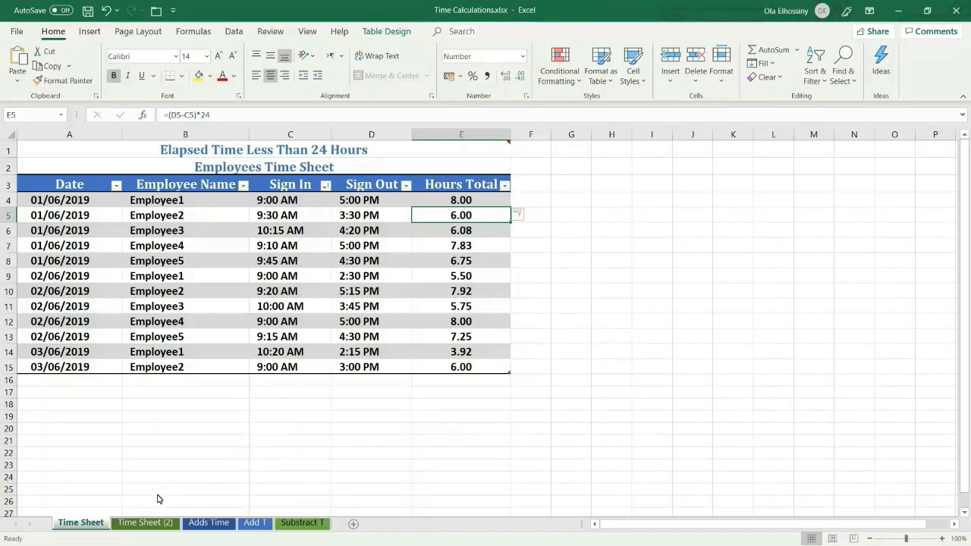
On the Time Sheet (2) sheet, subtract Sign In from Sign Out in the lower table by entering =D12-C12 in cell E12.
click(142, 522)
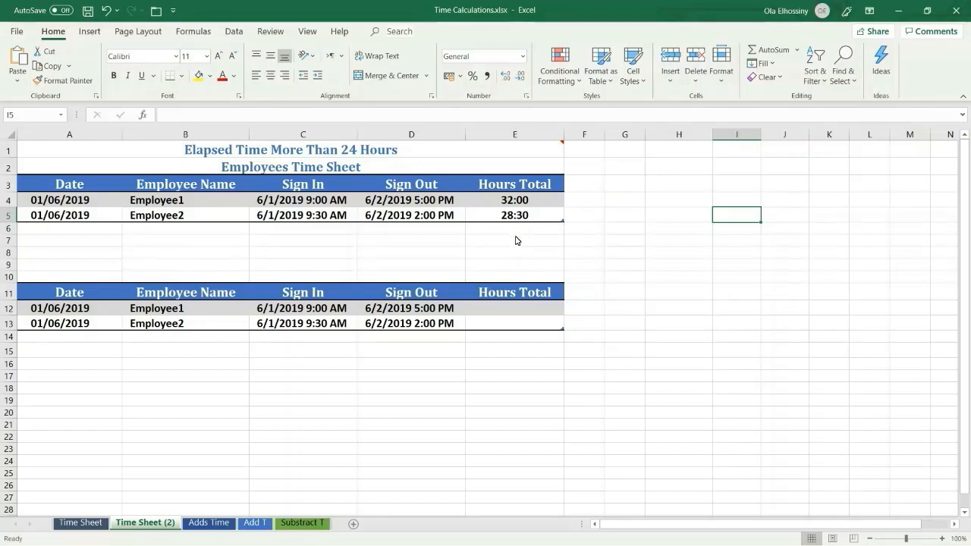
click(508, 311)
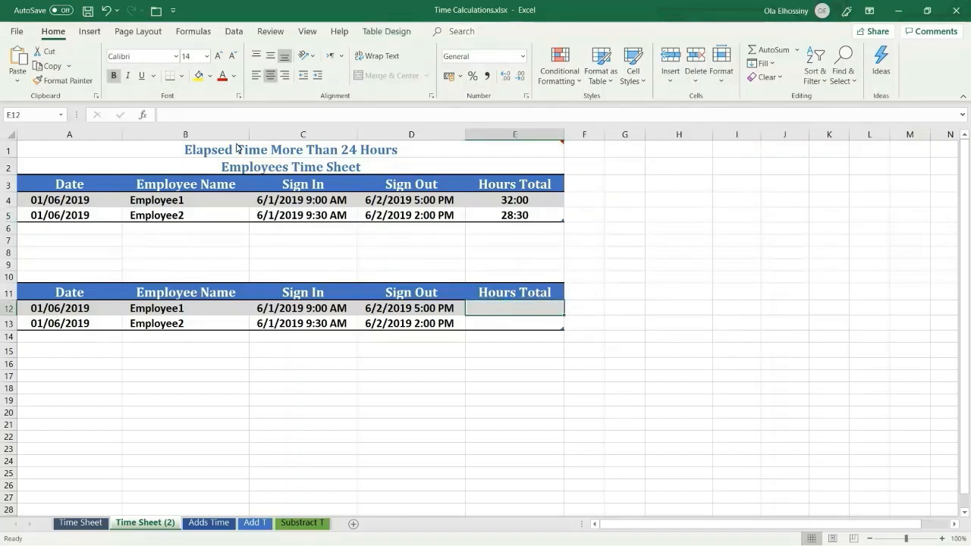
click(179, 115)
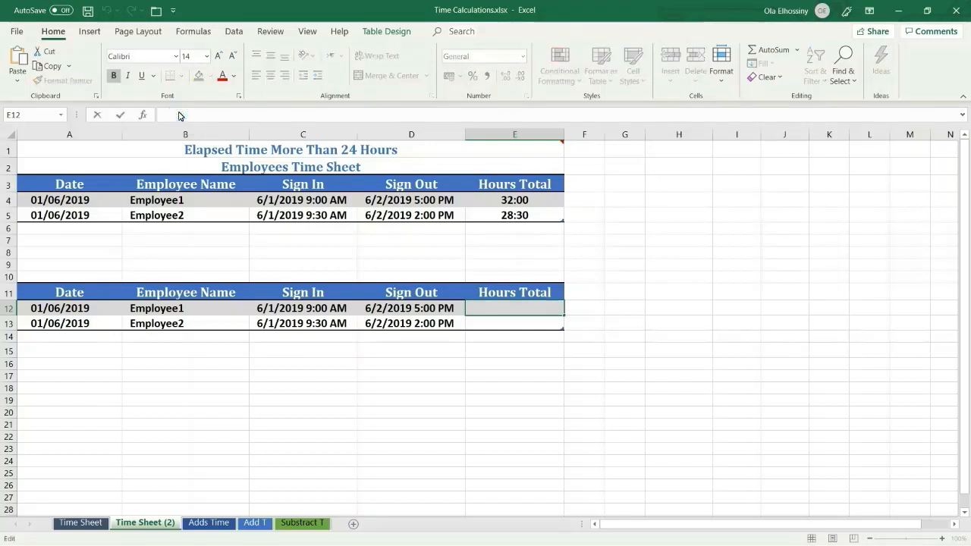
text(=)
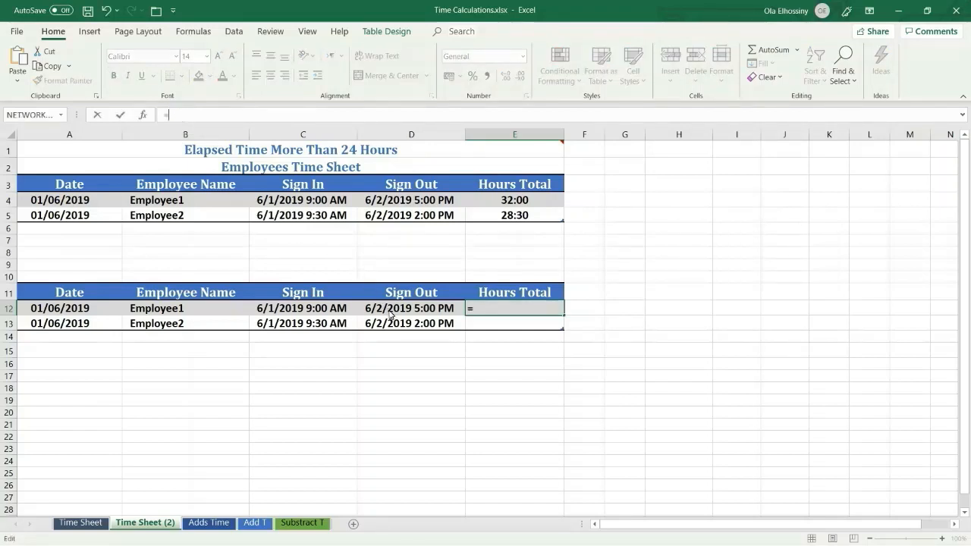
text(d12)
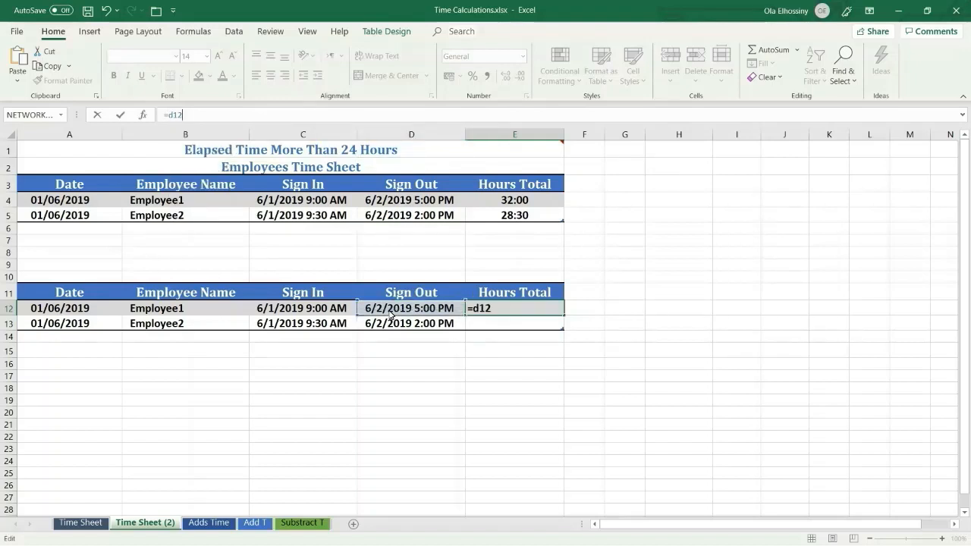
text(-c12)
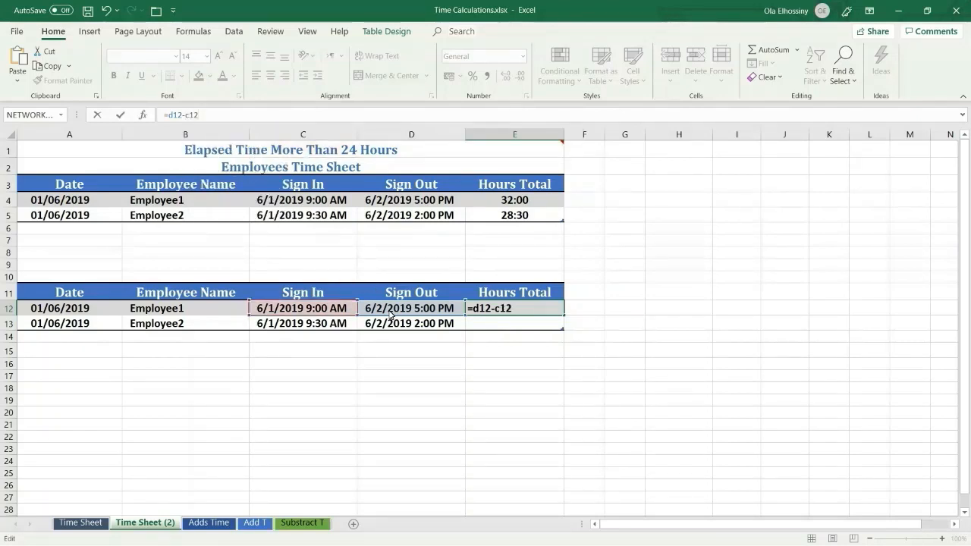
key(Return)
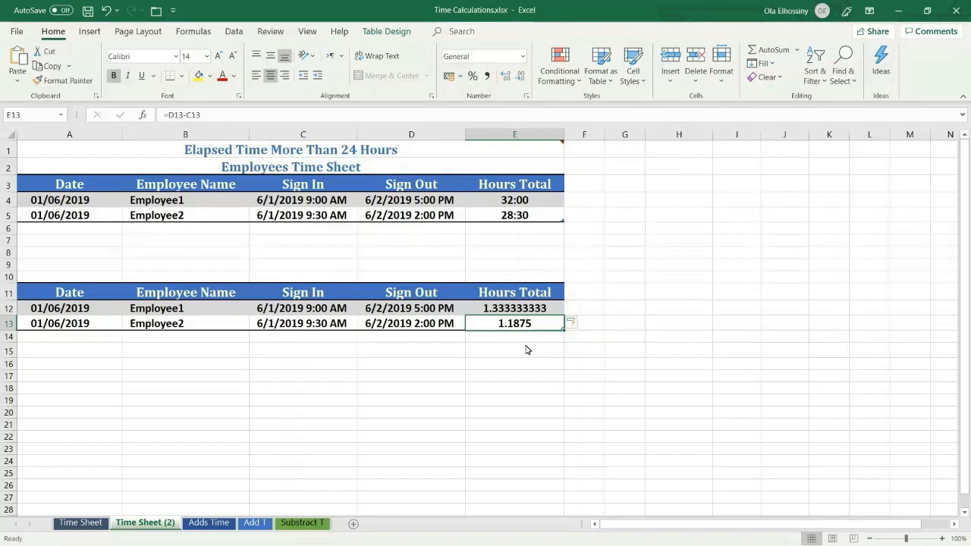
Apply the custom number format [h]:mm to Hours Total cells E12:E13 on Time Sheet (2), consulting the notes on the Substract T sheet.
click(293, 524)
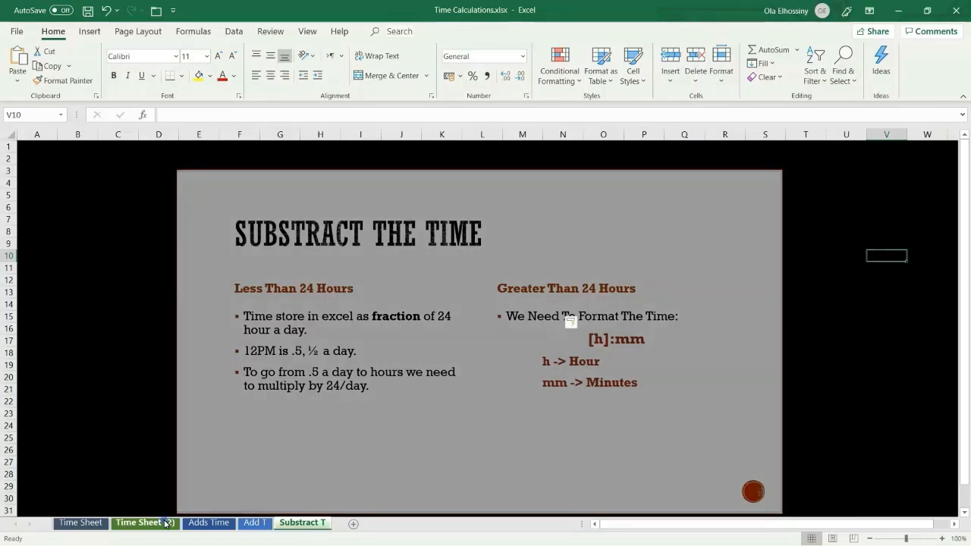
click(166, 523)
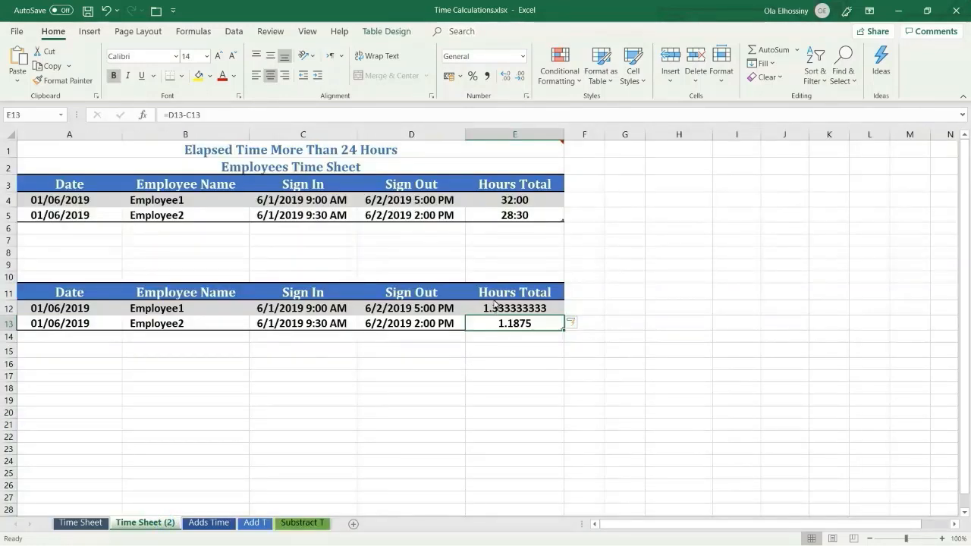
drag(504, 308, 504, 322)
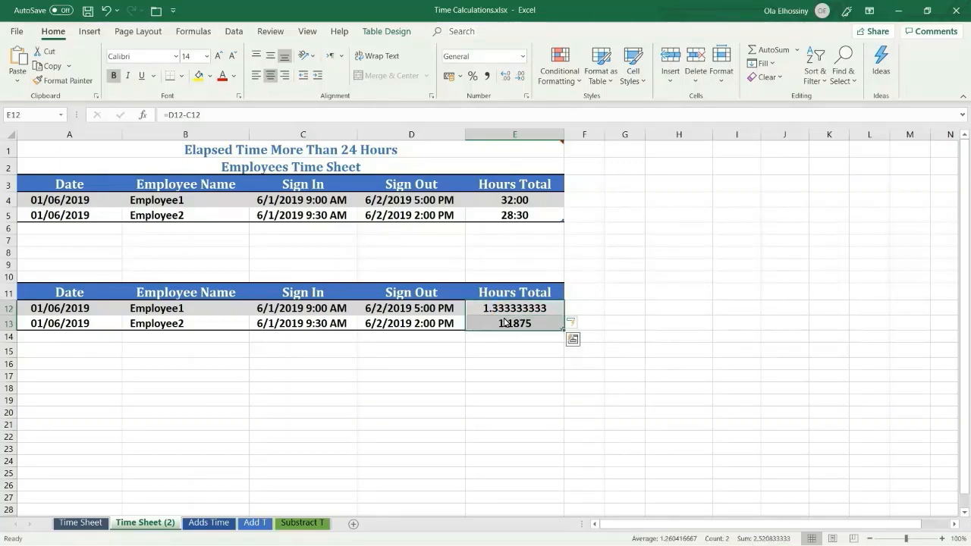
right_click(505, 322)
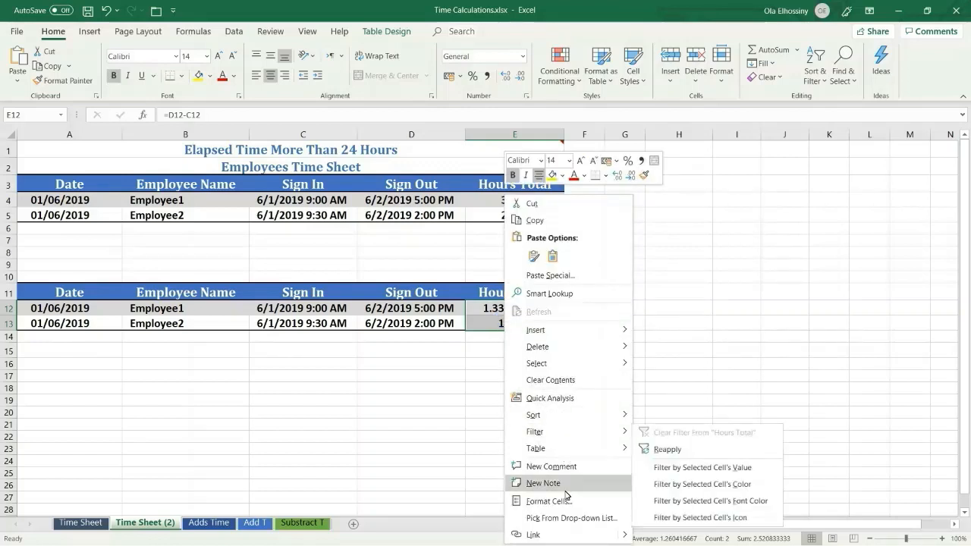
click(564, 502)
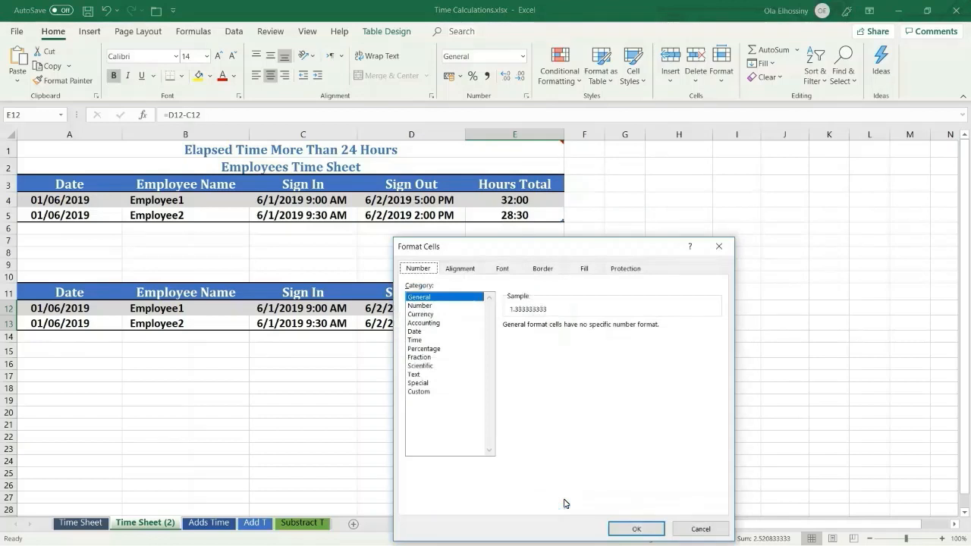
click(419, 392)
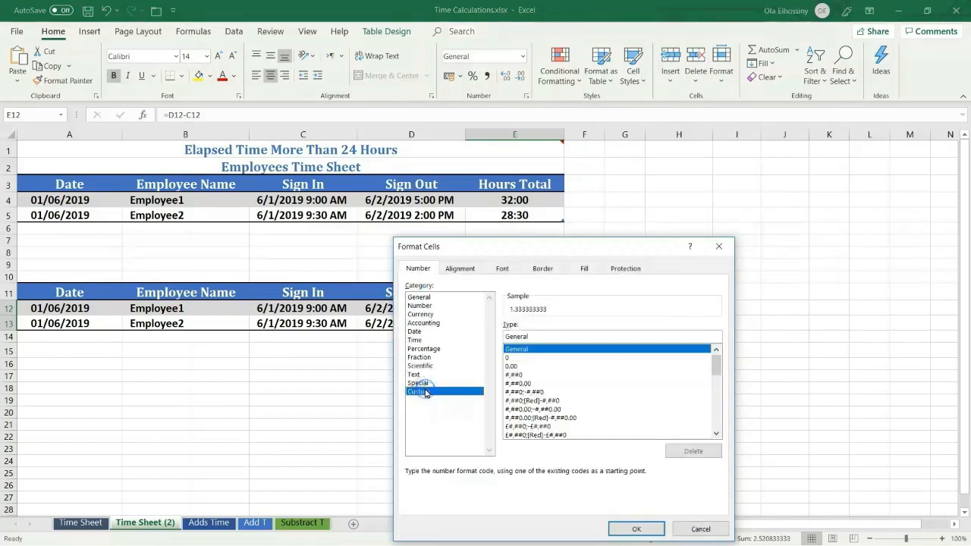
double_click(516, 336)
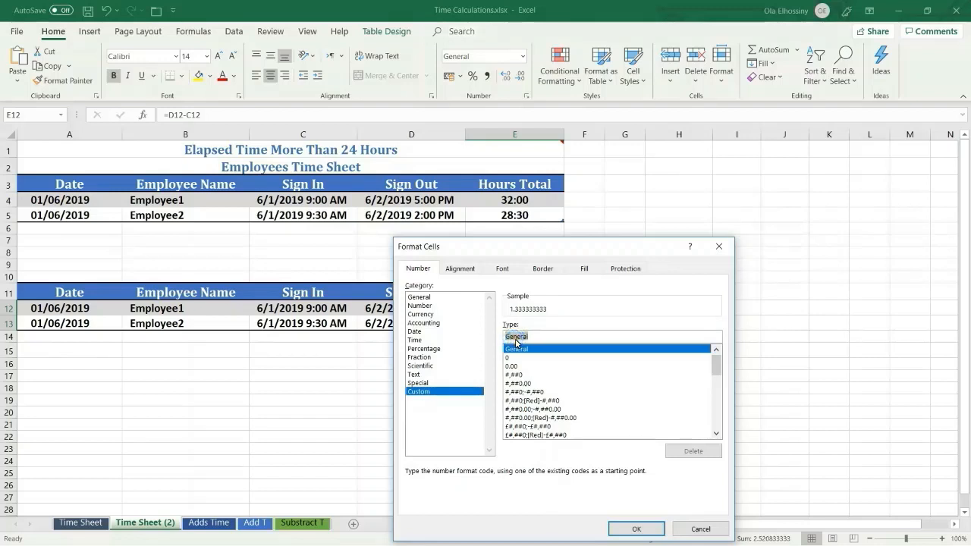
text([)
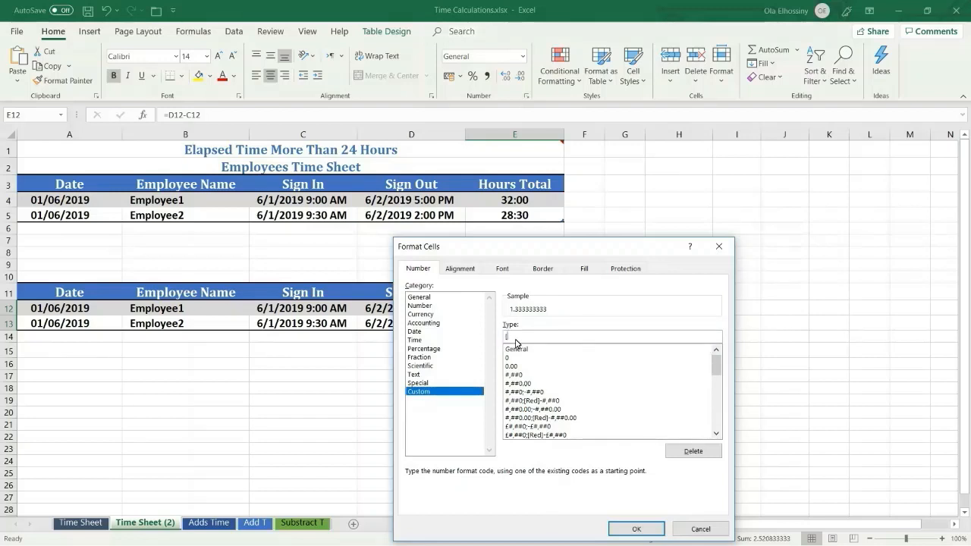
text(h])
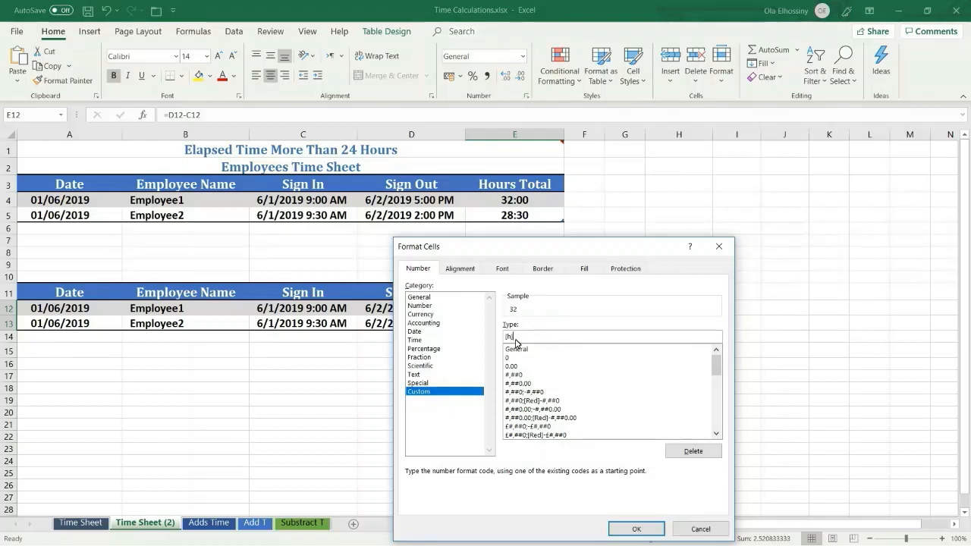
text(:mm)
drag(549, 253, 547, 191)
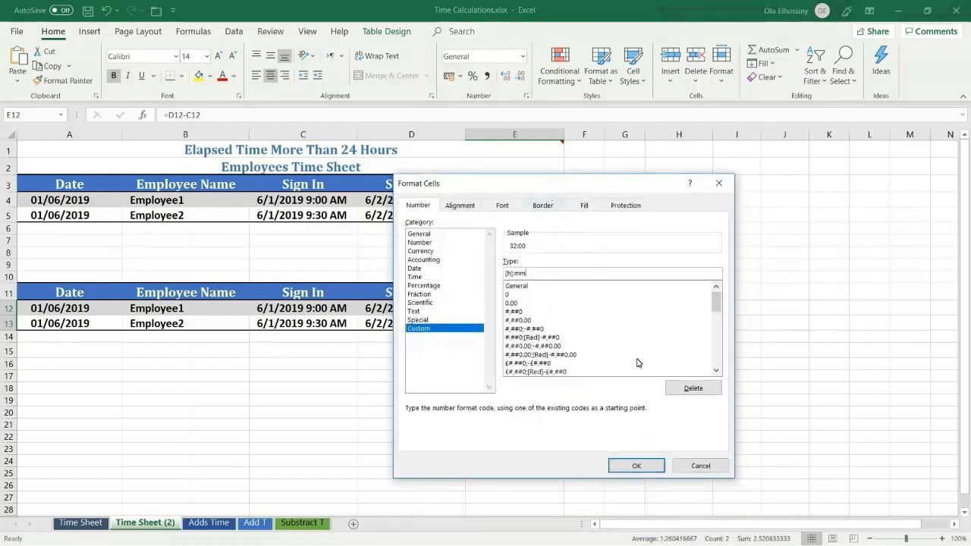
click(636, 466)
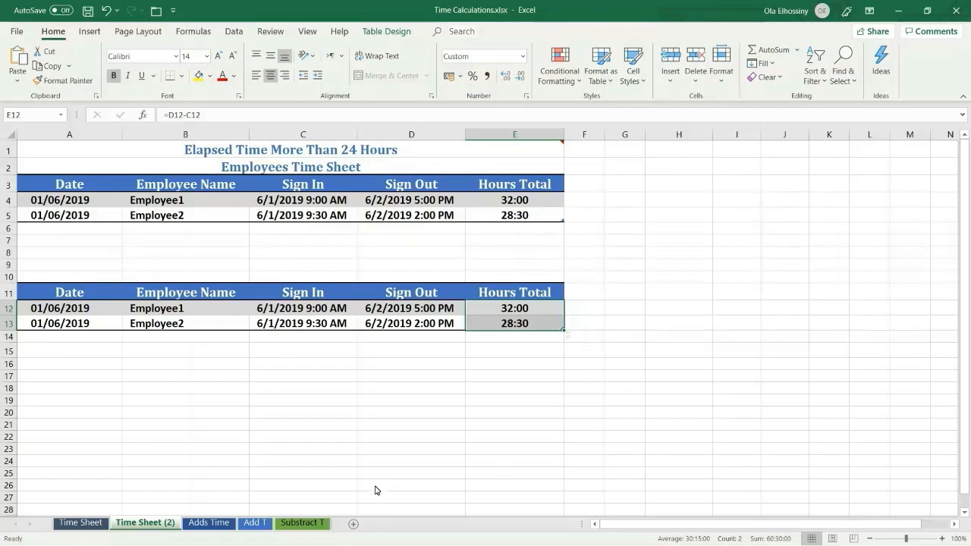
click(304, 524)
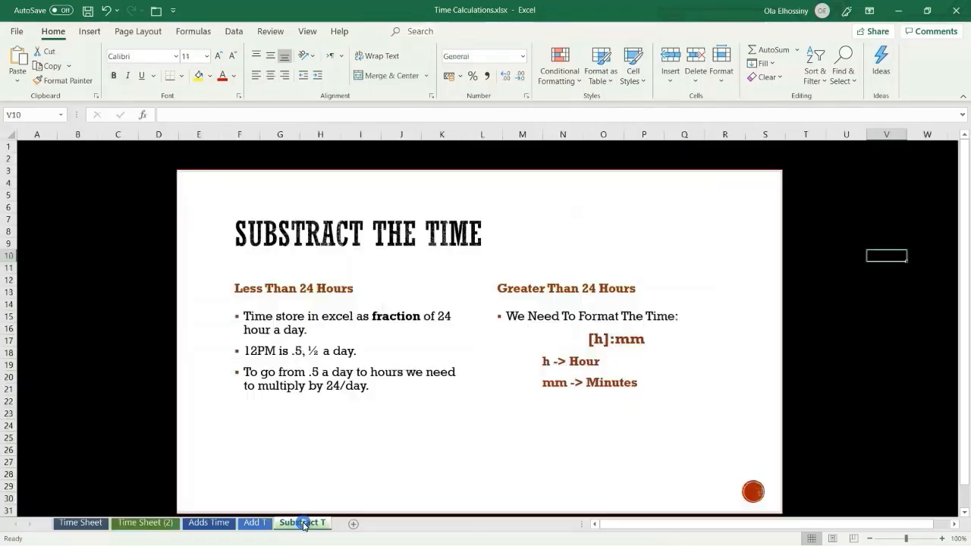